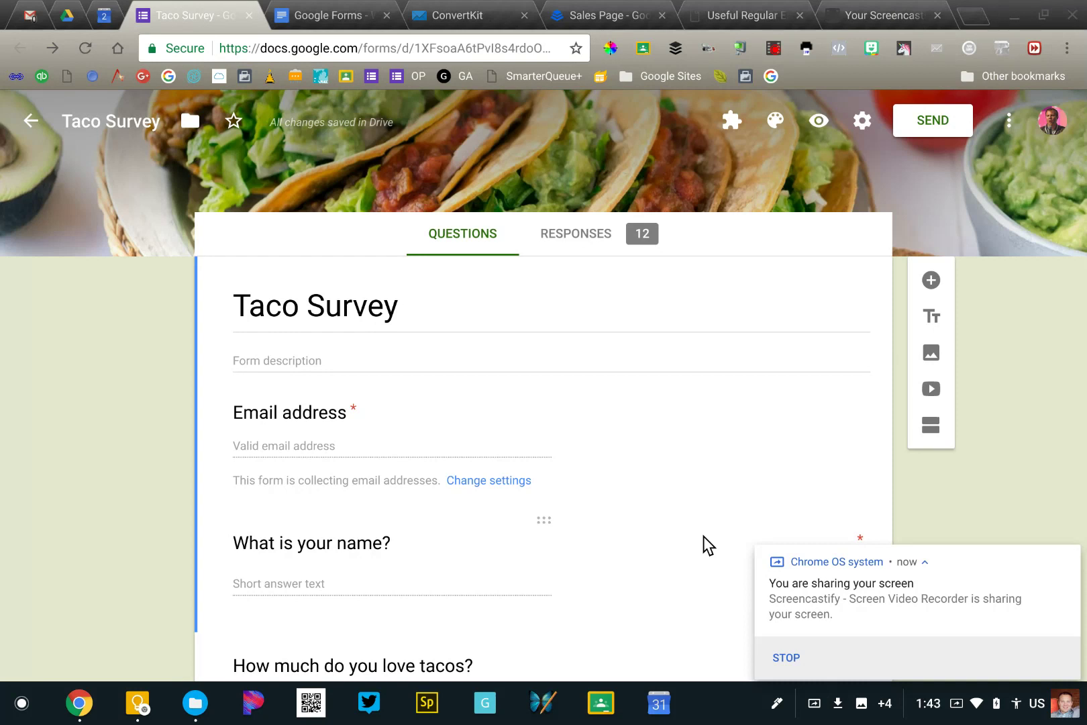
- Open the Taco Survey settings, then close them without saving
click(863, 127)
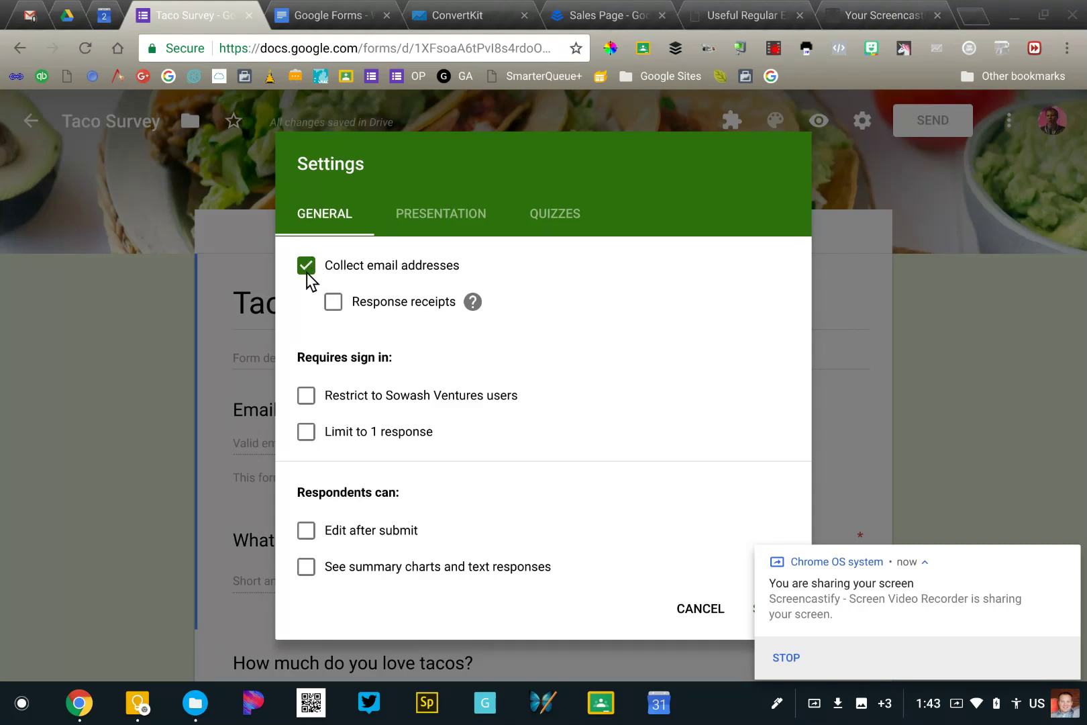
click(698, 611)
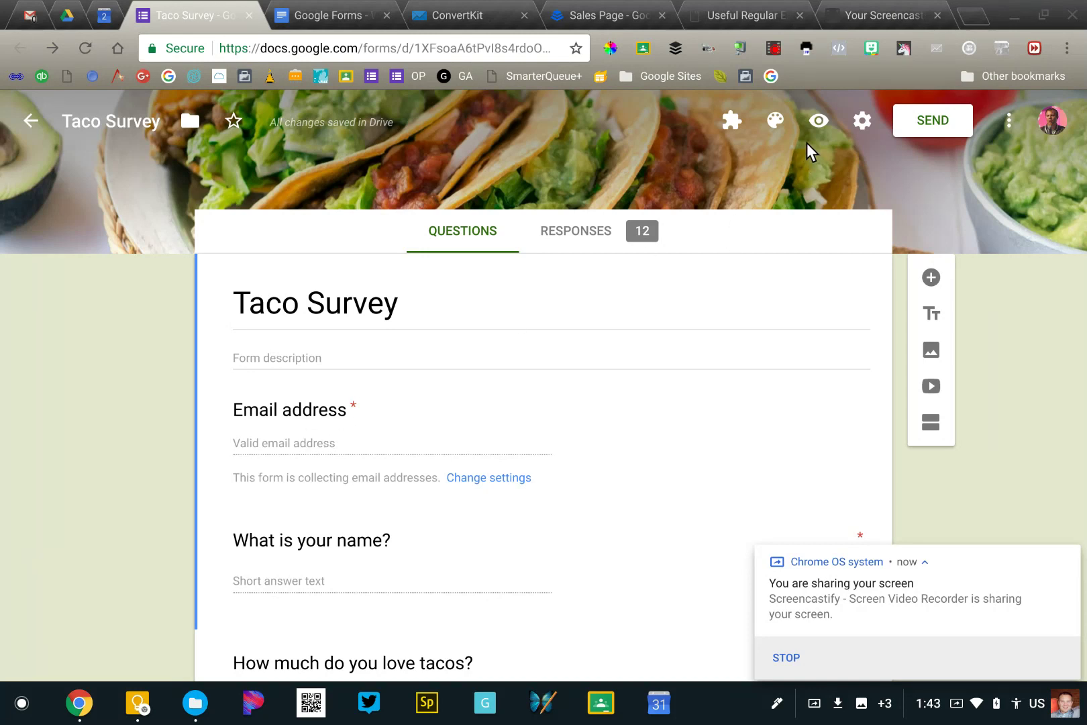
click(862, 121)
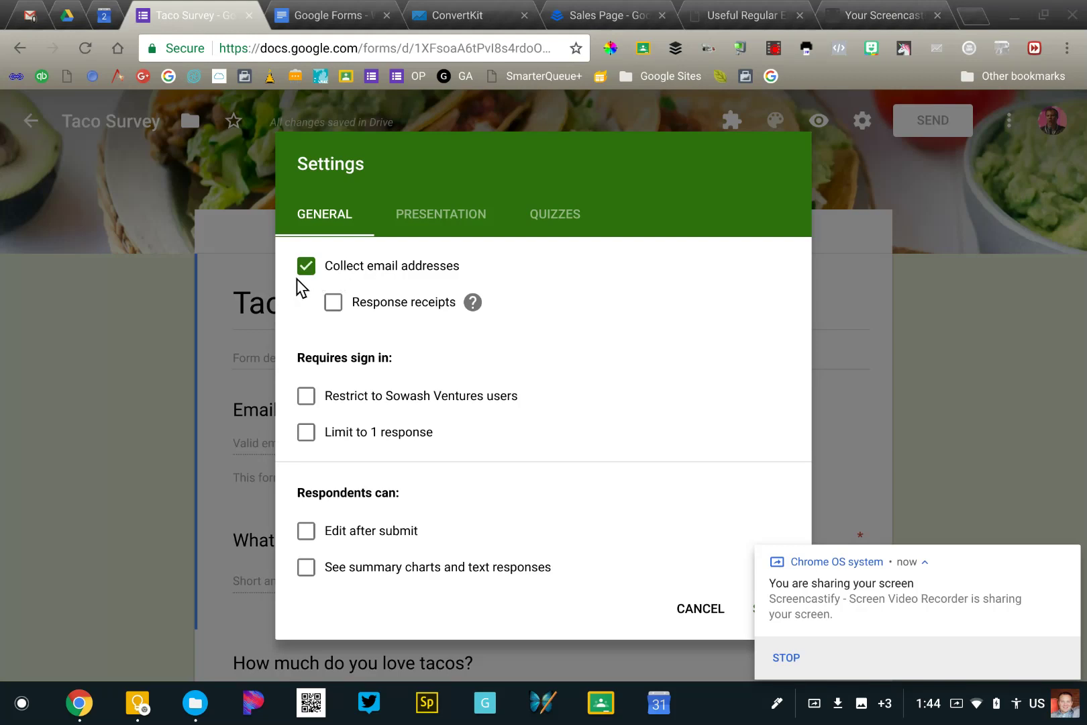
click(329, 304)
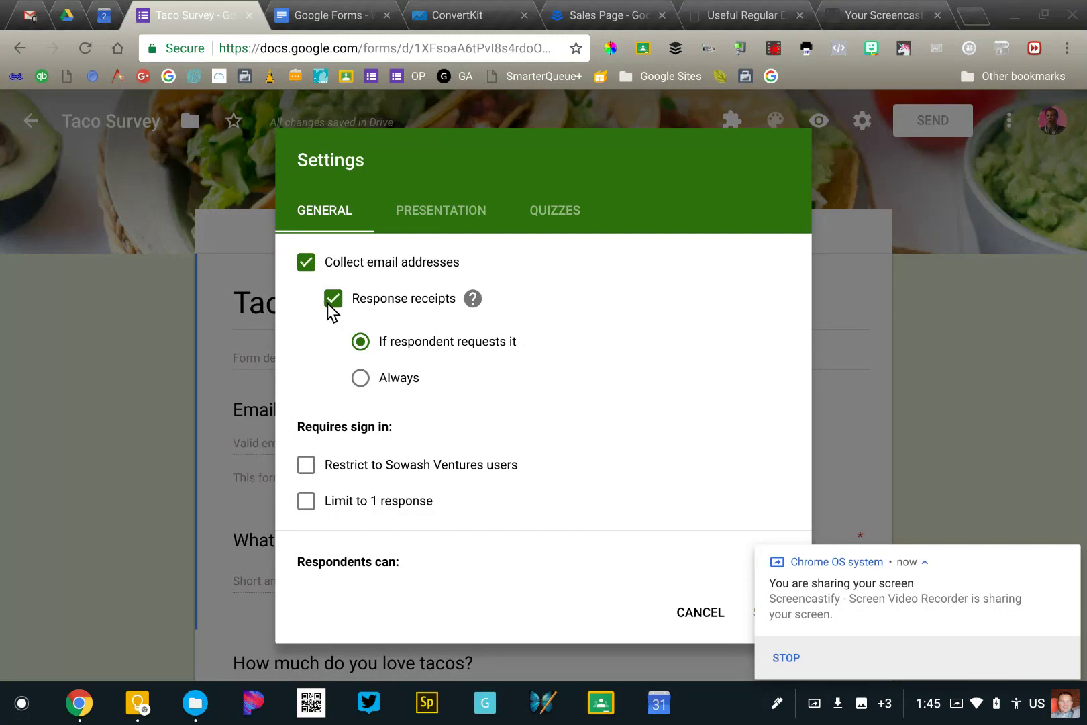
click(332, 301)
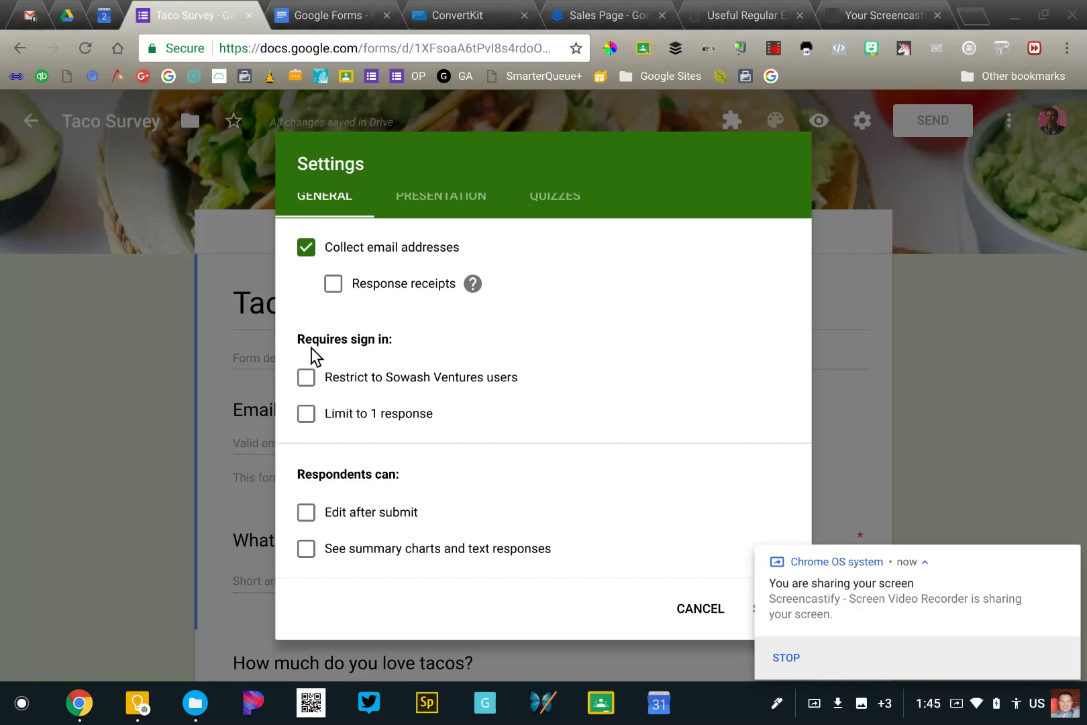
- Switch Restrict to Sowash Ventures users on and off repeatedly, ending with it on
click(308, 378)
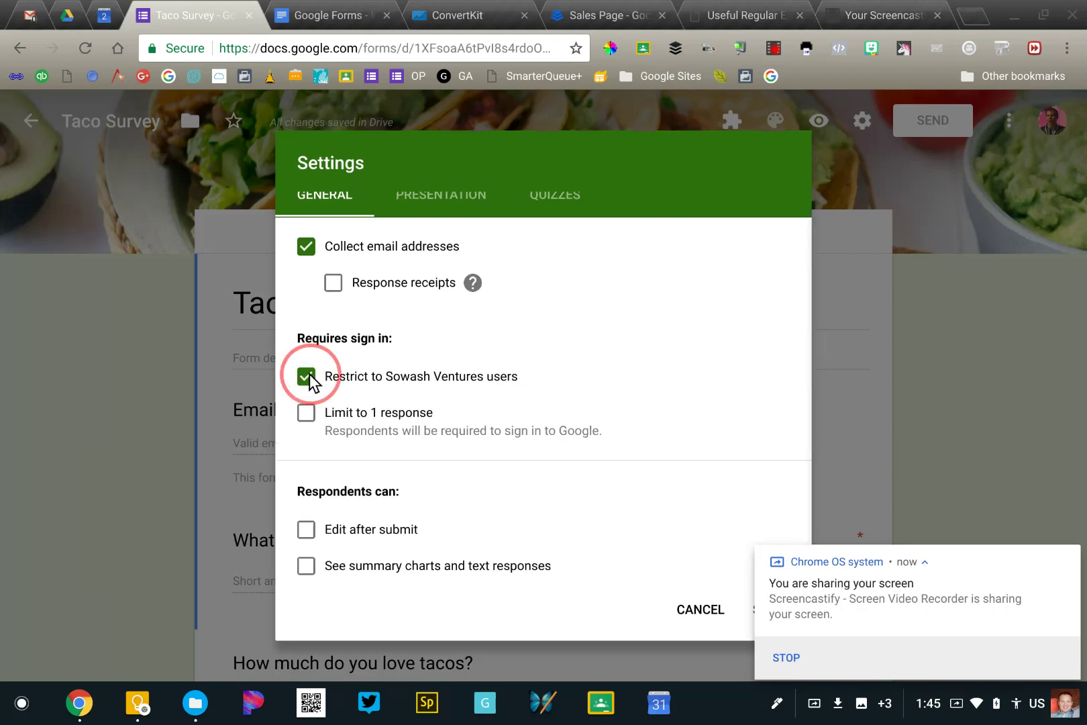
click(308, 376)
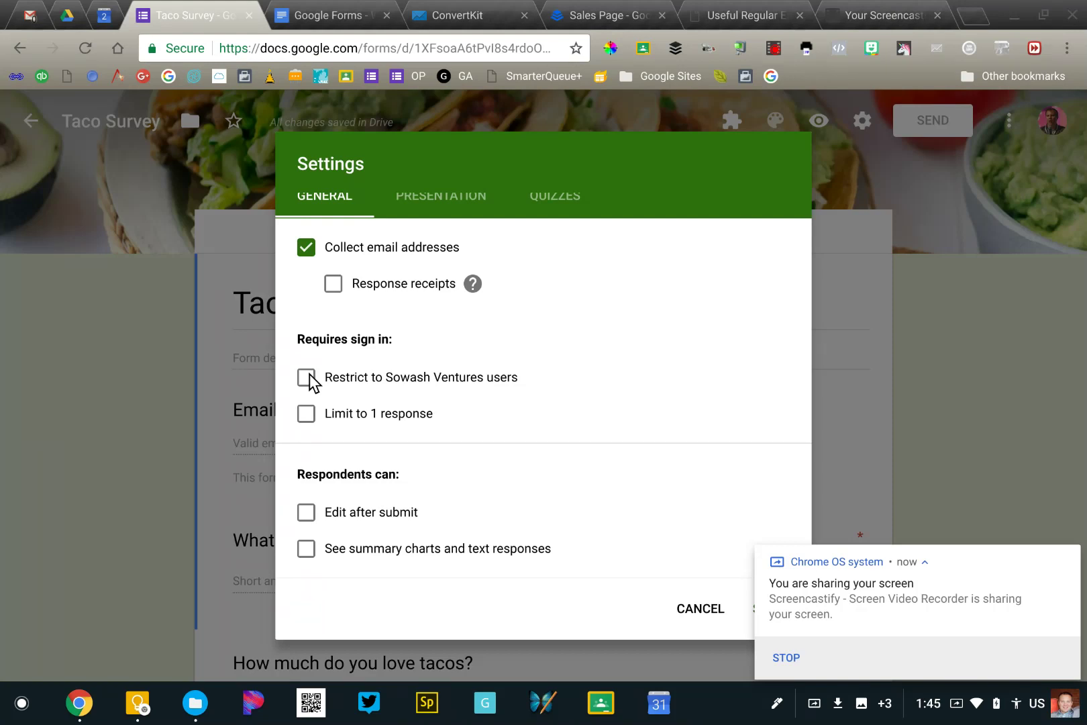
click(307, 378)
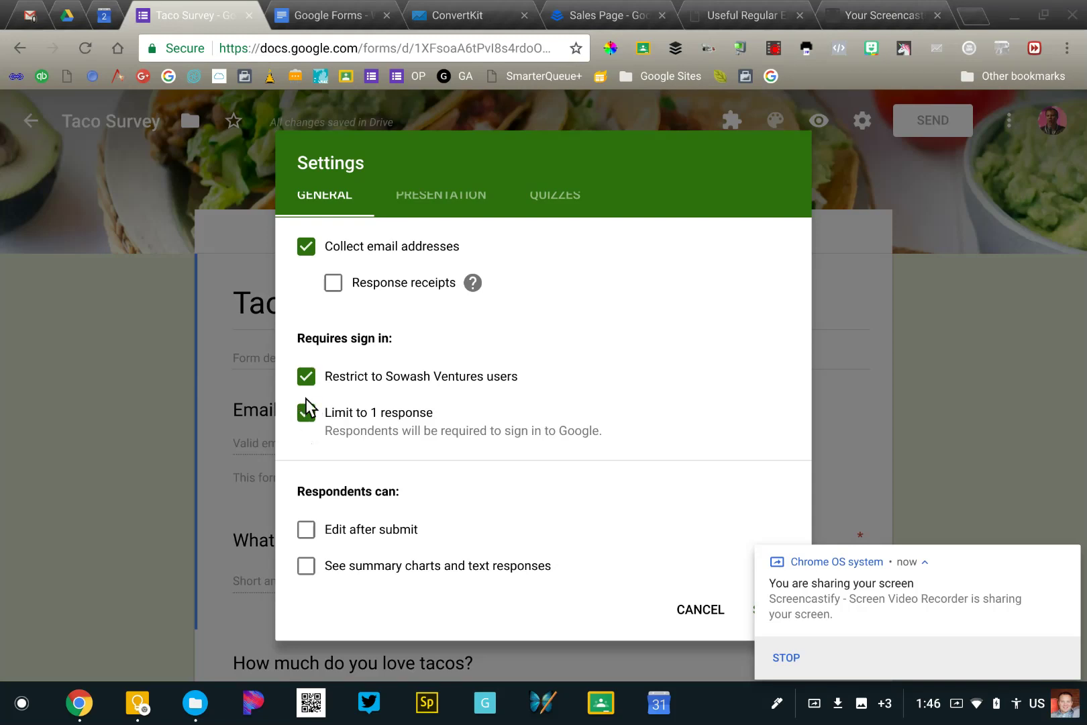
click(308, 377)
click(306, 378)
- Remove the Sowash Ventures restriction and let respondents see summary charts and text responses
click(308, 385)
scroll(308, 390, down, 1)
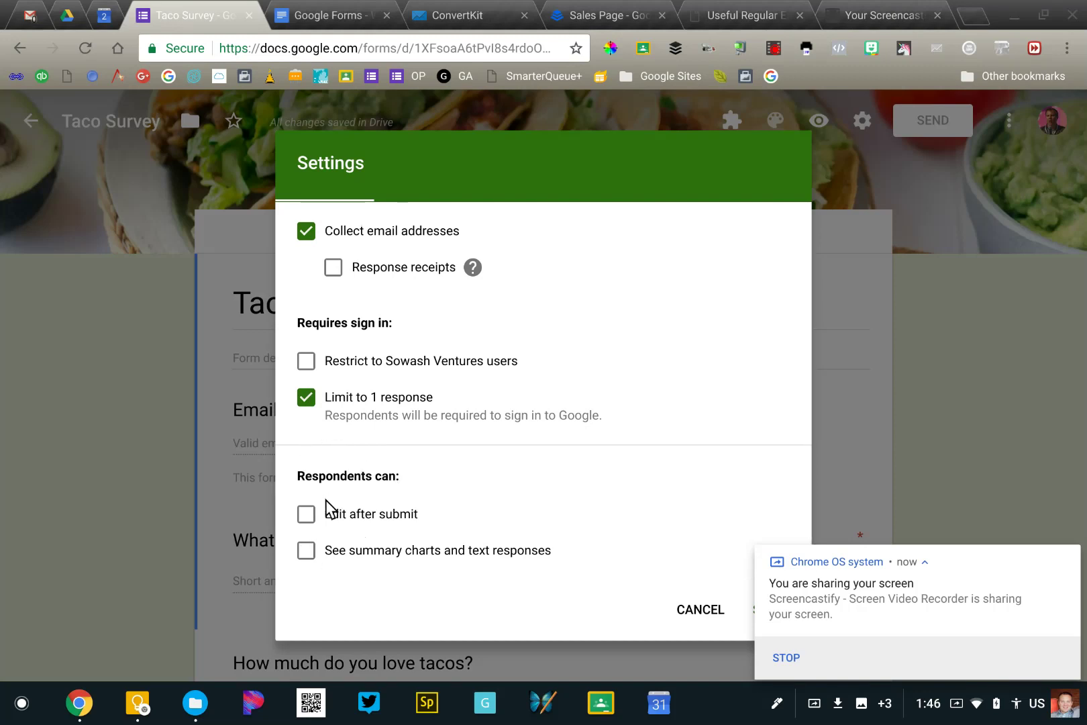
scroll(322, 500, up, 1)
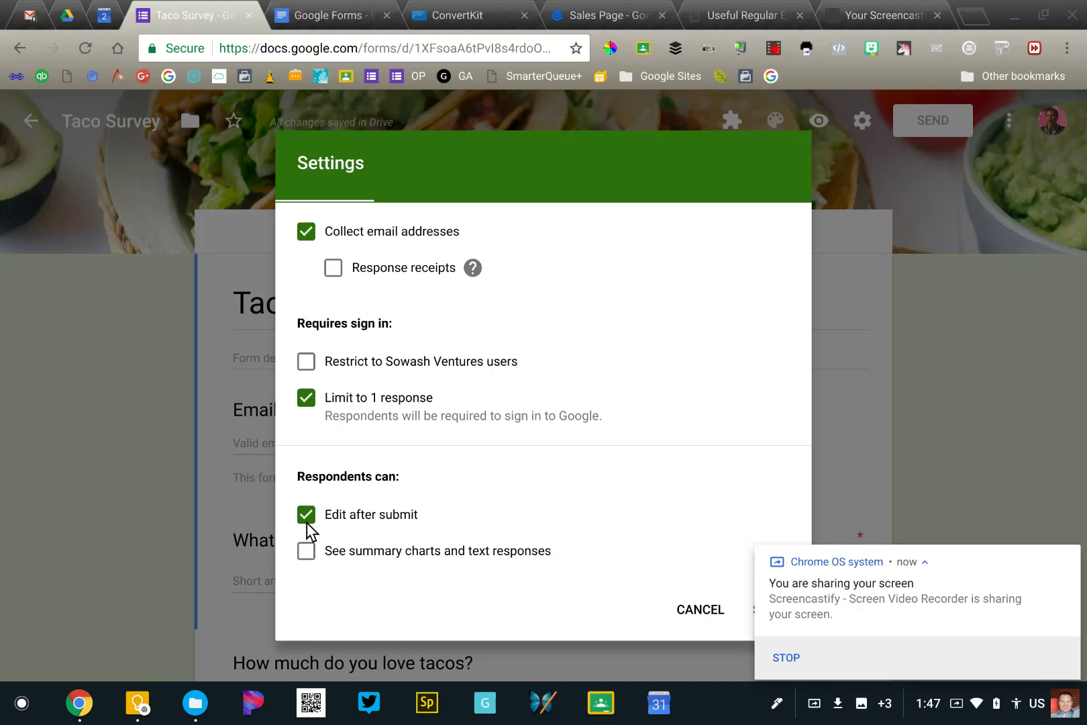
click(307, 557)
scroll(307, 566, up, 1)
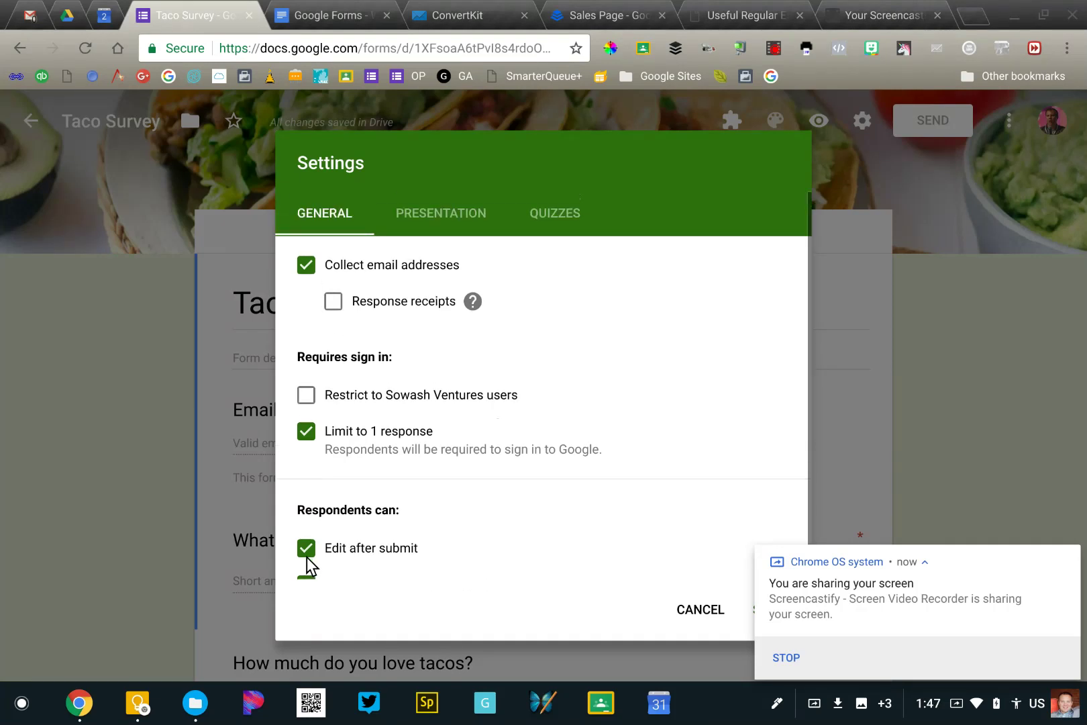
click(458, 201)
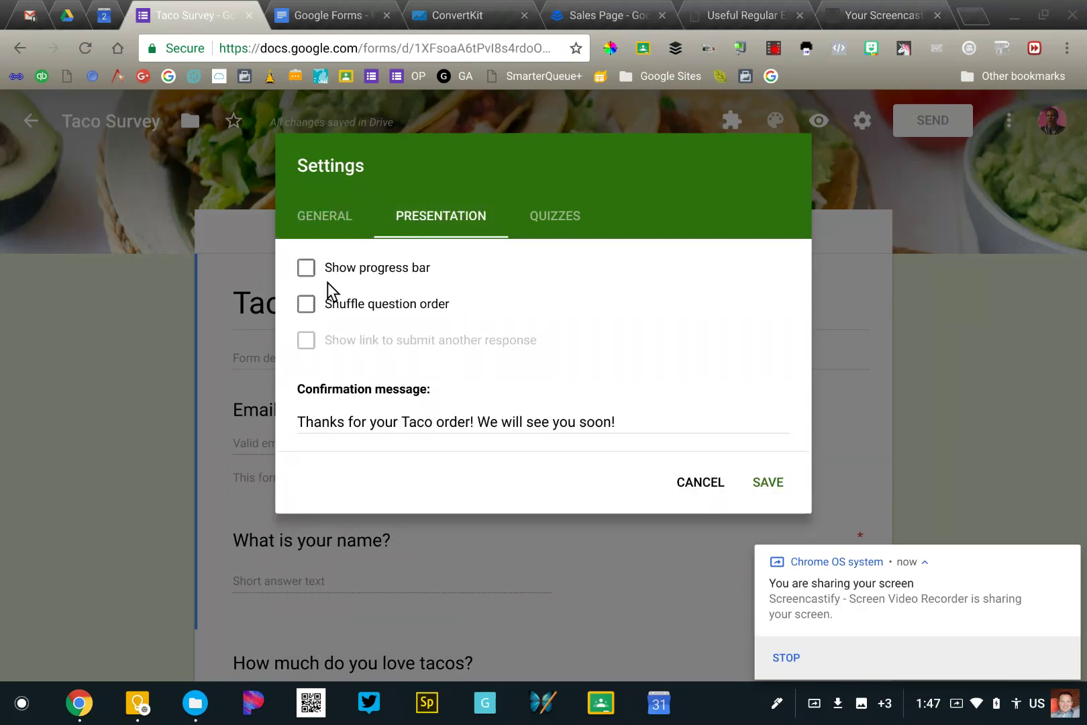
- Try Show progress bar and Shuffle question order, leaving both unticked
click(301, 276)
click(303, 277)
click(305, 308)
click(303, 307)
double_click(312, 423)
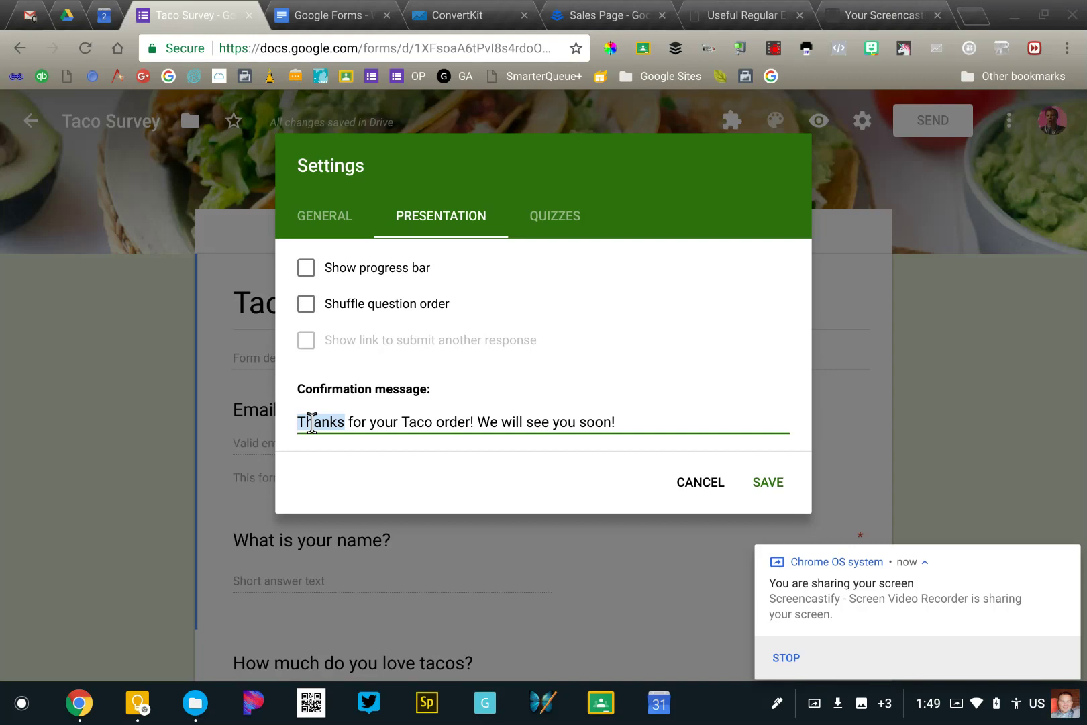
- Add a blank line and a 'google.com' line below the confirmation message's thank-you sentence
triple_click(312, 423)
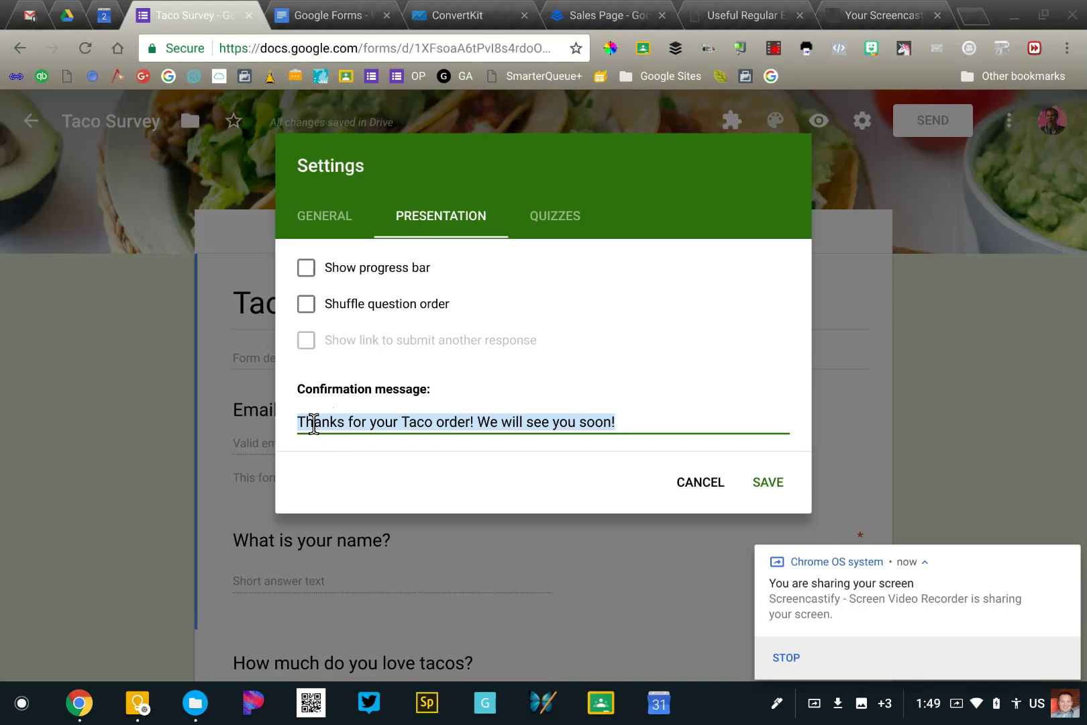
key(End)
key(Return)
key(Return)
key(Return)
key(Return)
key(Return)
key(Return)
key(Return)
key(Return)
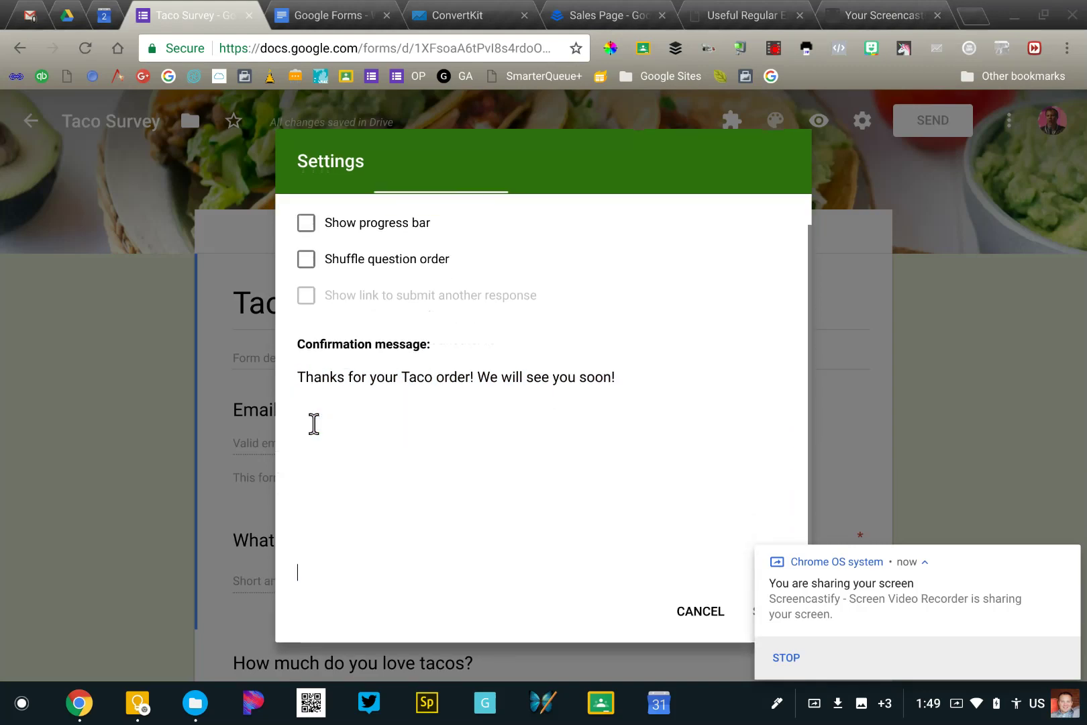
key(BackSpace)
key(BackSpace)
key(BackSpace)
key(BackSpace)
key(BackSpace)
key(BackSpace)
key(BackSpace)
key(BackSpace)
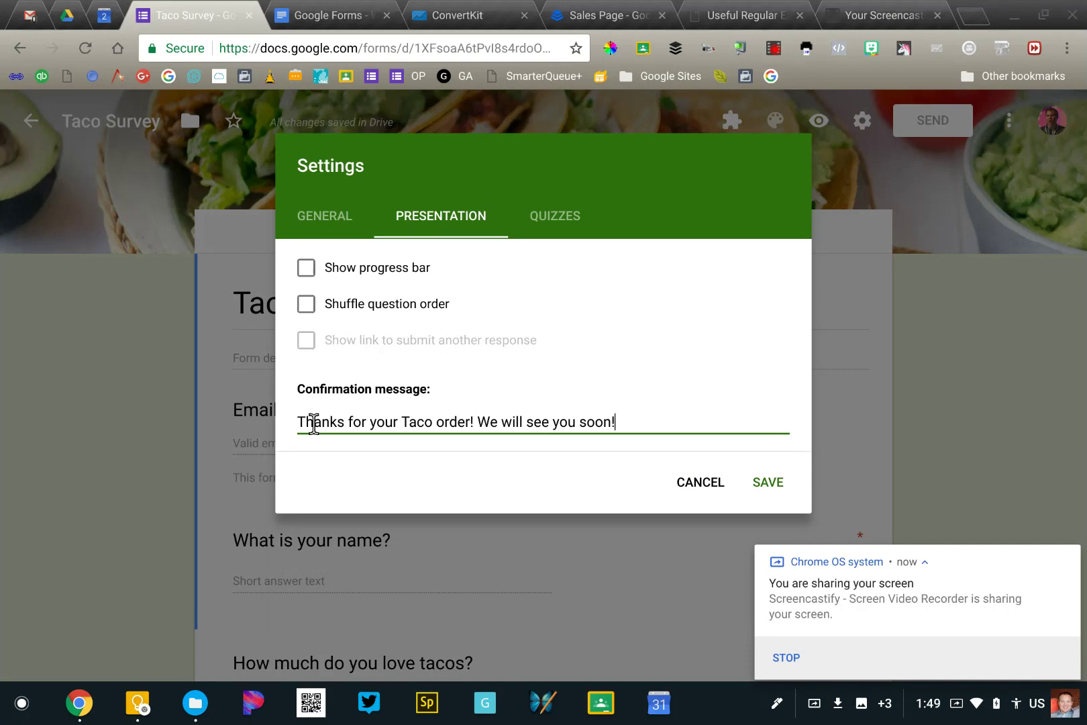
key(Return)
key(Return)
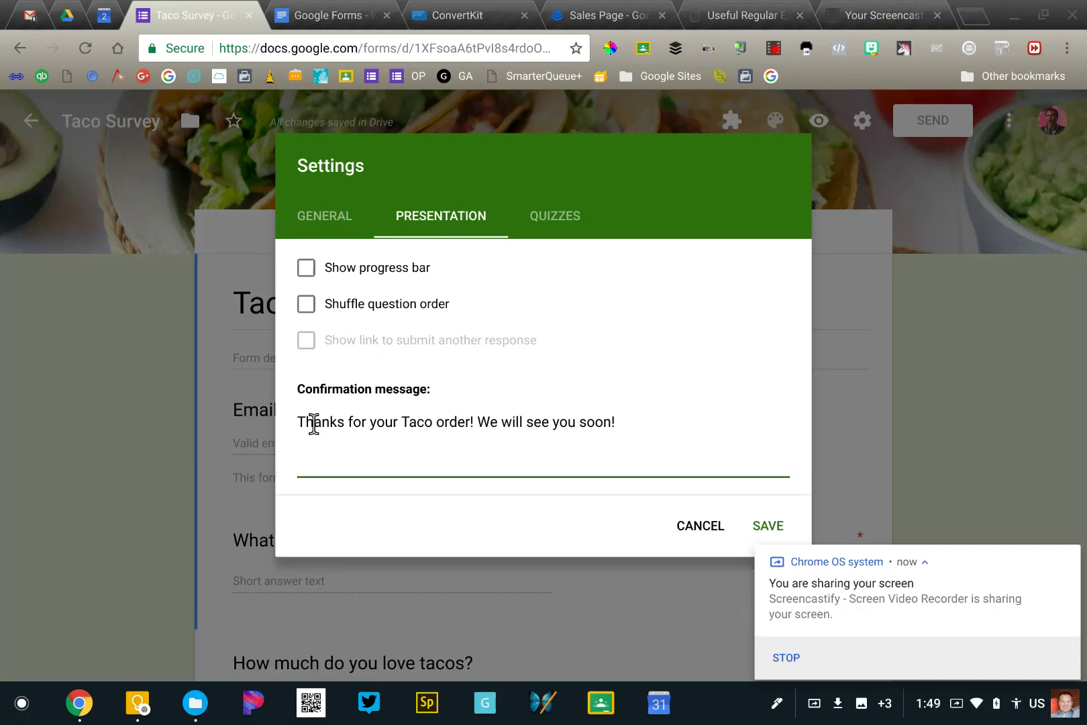
text(google.com)
key(Return)
key(Return)
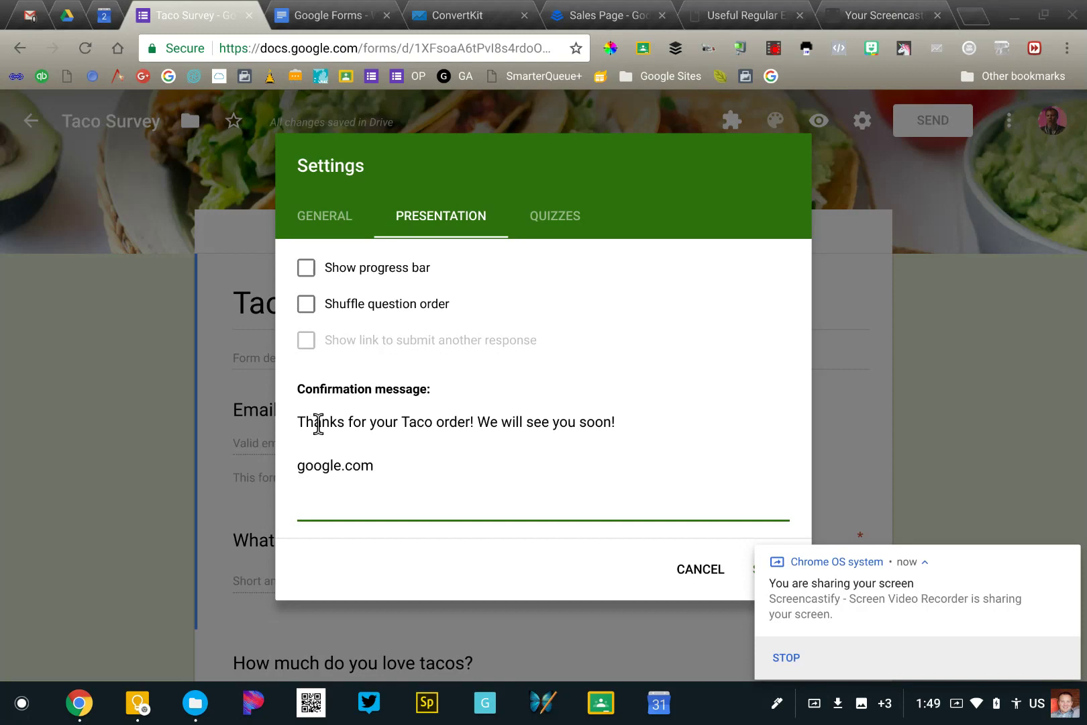
drag(375, 465, 297, 468)
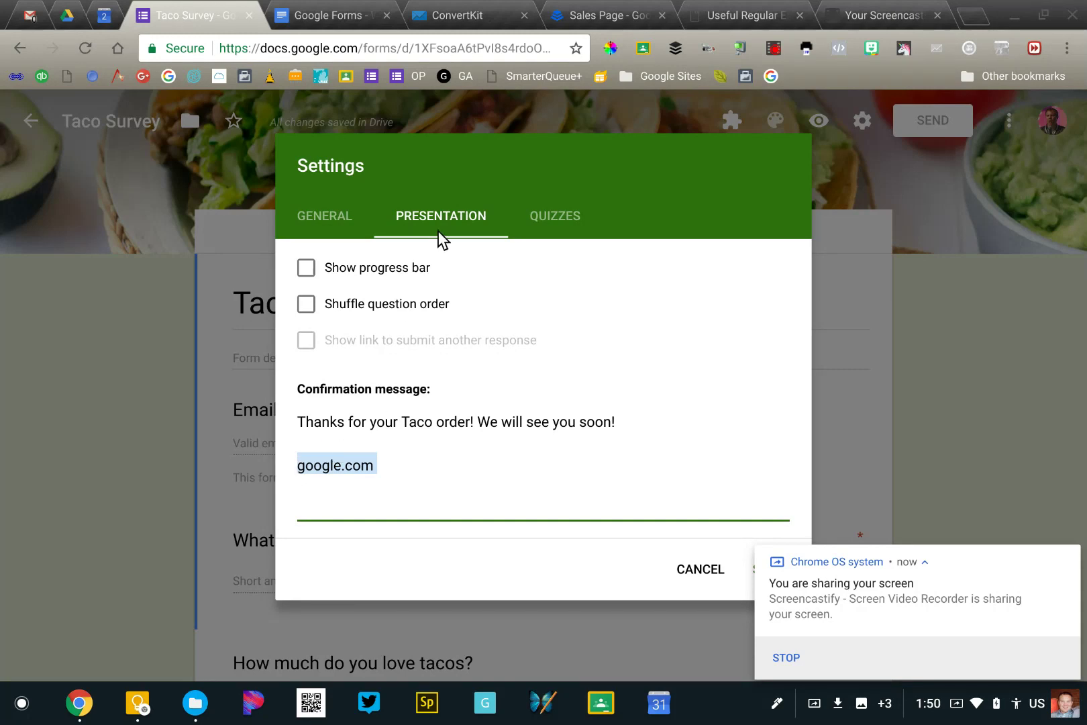
- Show the Quizzes settings with Make this a quiz off, dismissing the screen-sharing notification
click(554, 220)
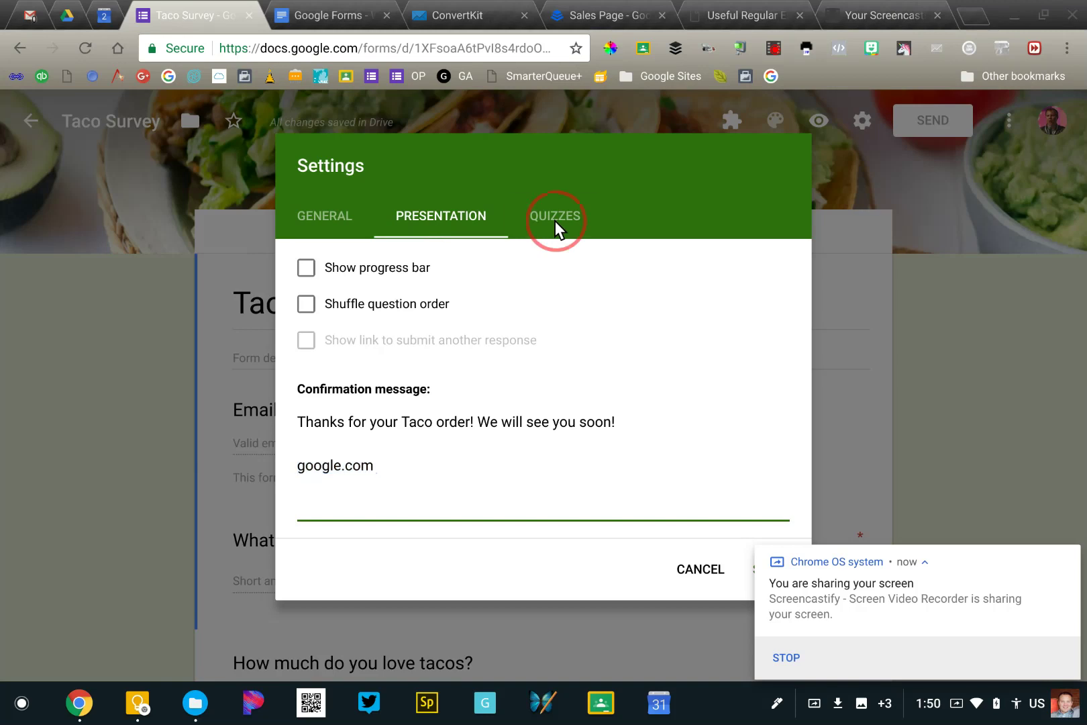
mouse_move(932, 560)
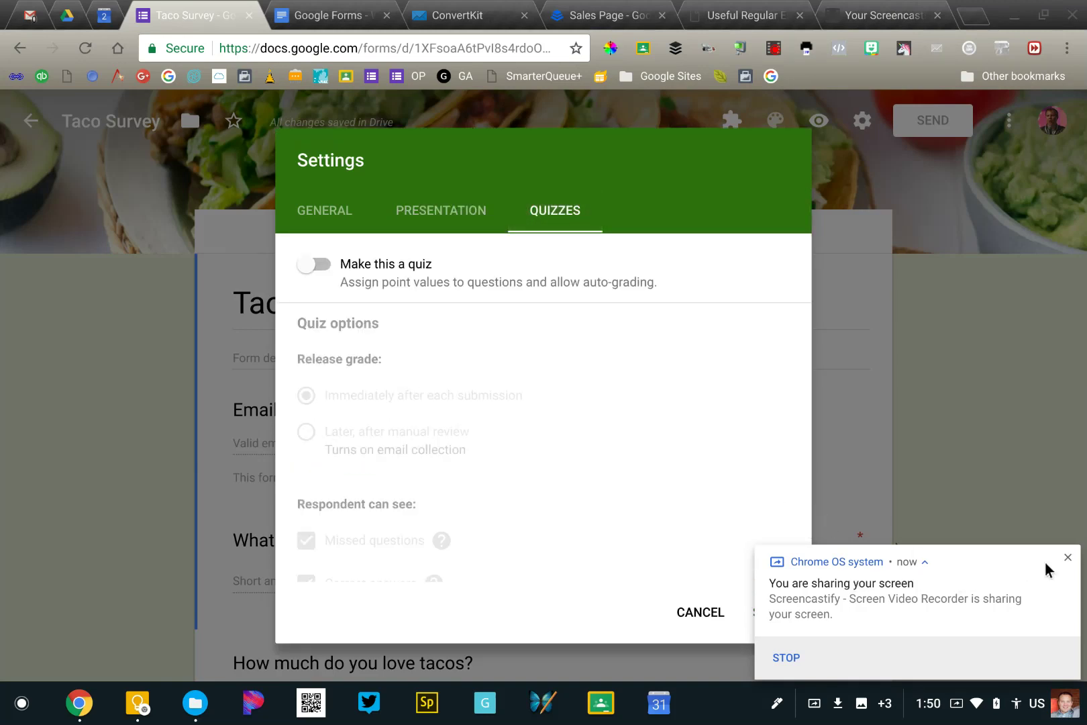
click(1067, 558)
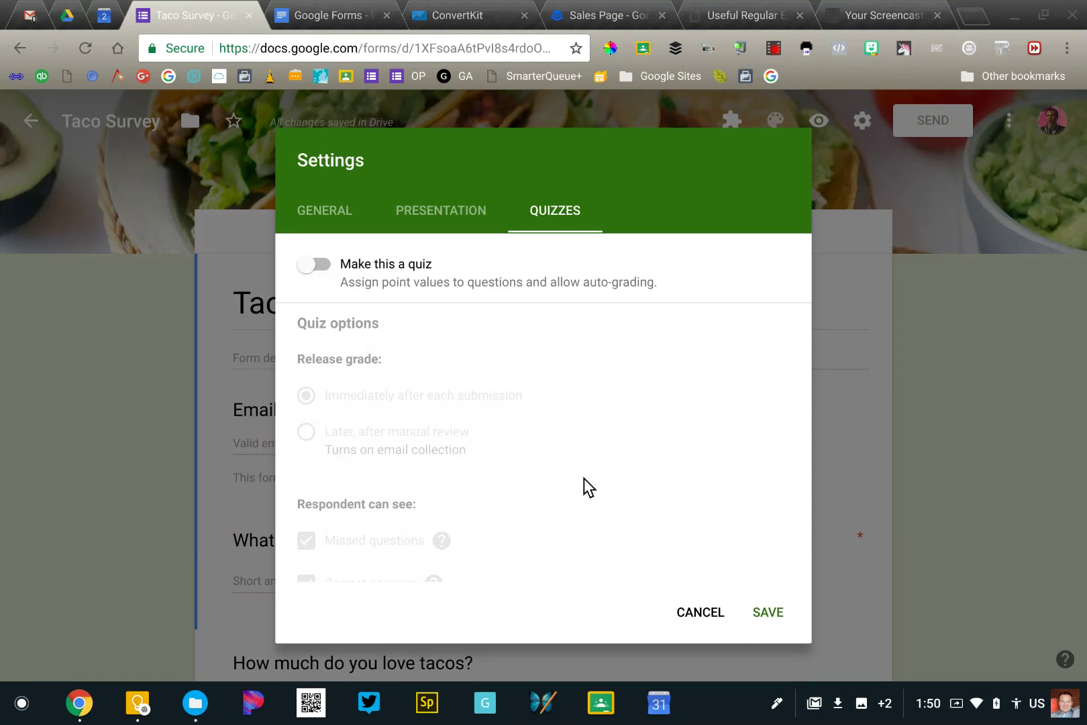
scroll(584, 477, down, 1)
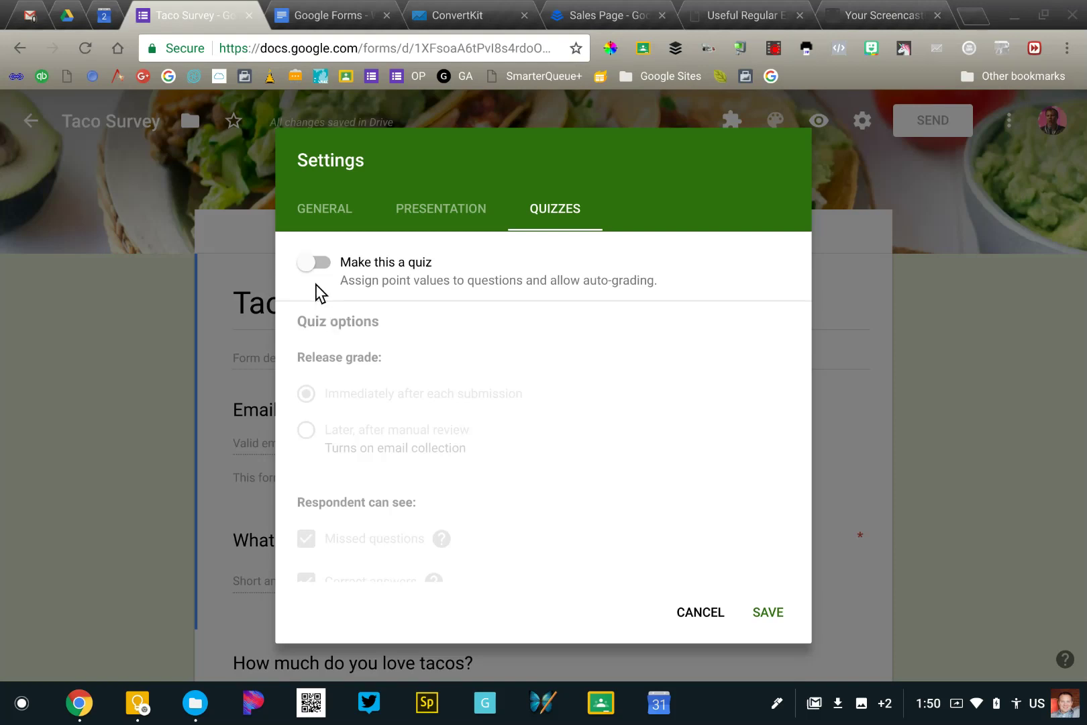
- Switch on Make this a quiz, review its grading options, and return to Presentation settings
click(323, 266)
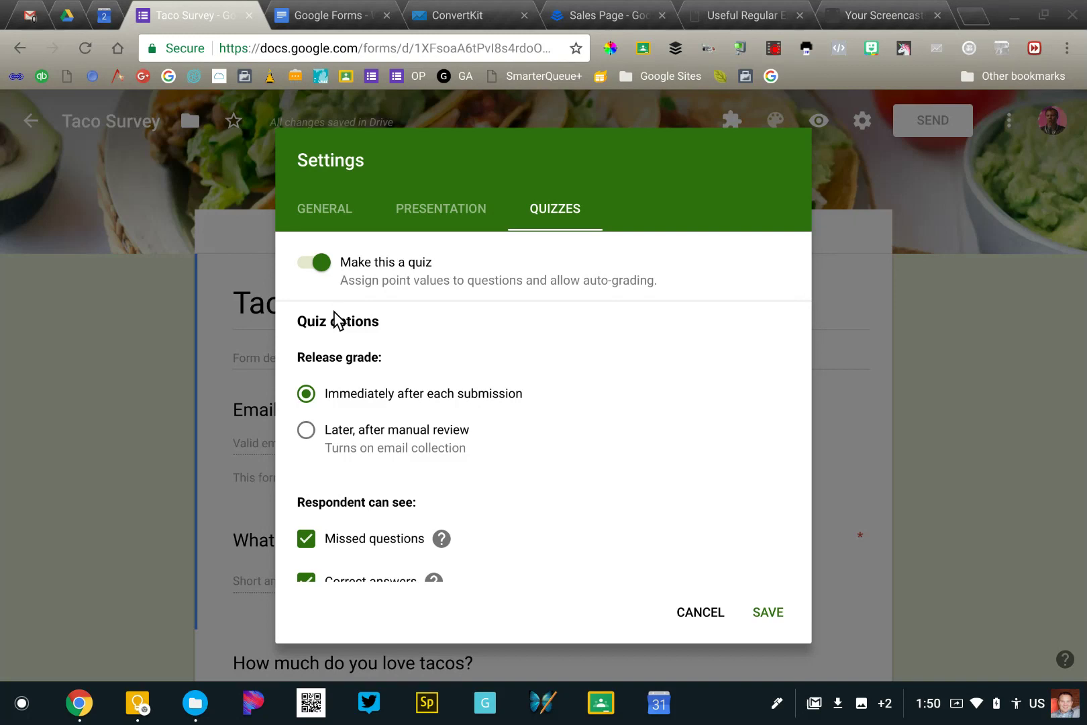
scroll(333, 311, down, 1)
scroll(337, 320, down, 1)
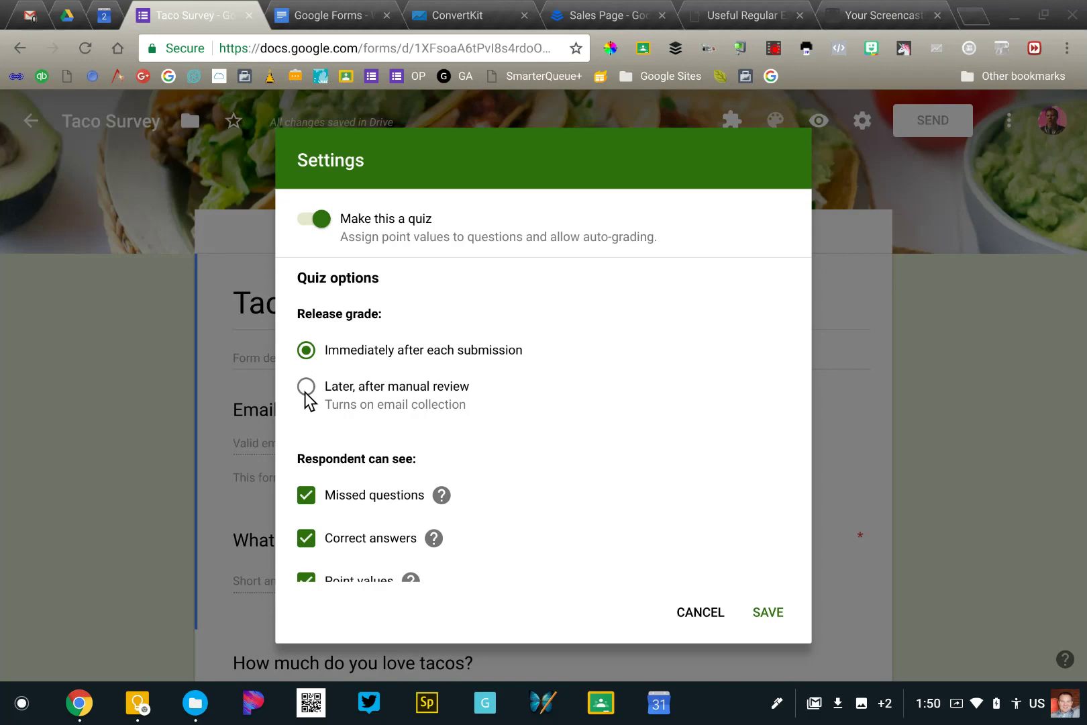
scroll(305, 396, down, 2)
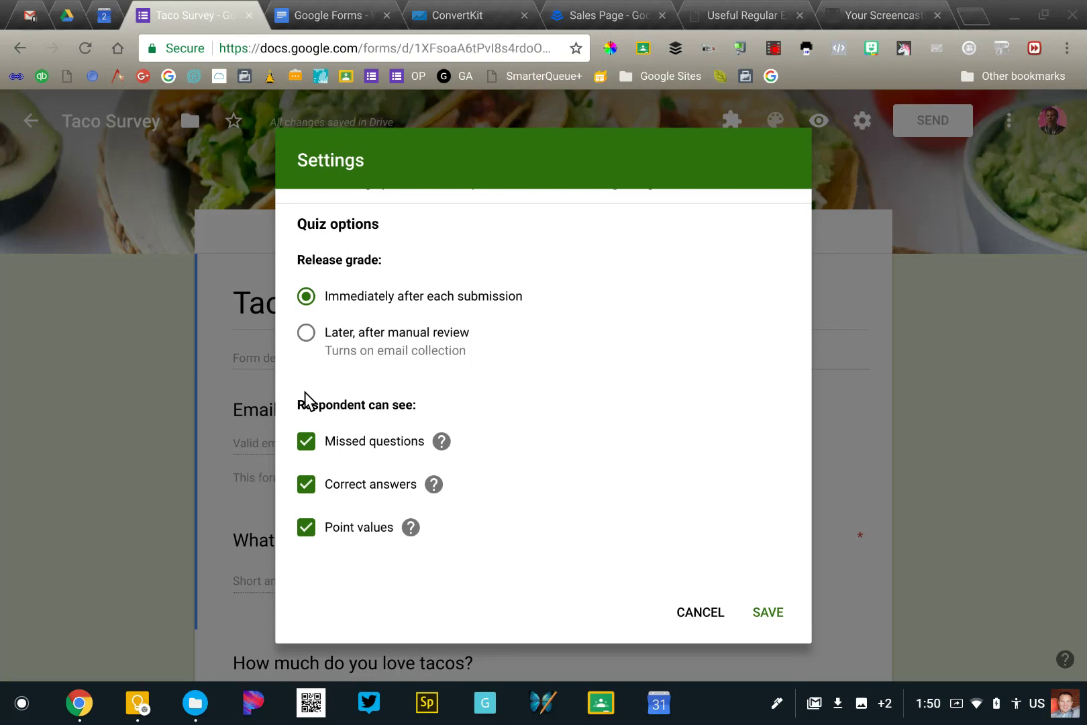
scroll(306, 401, up, 3)
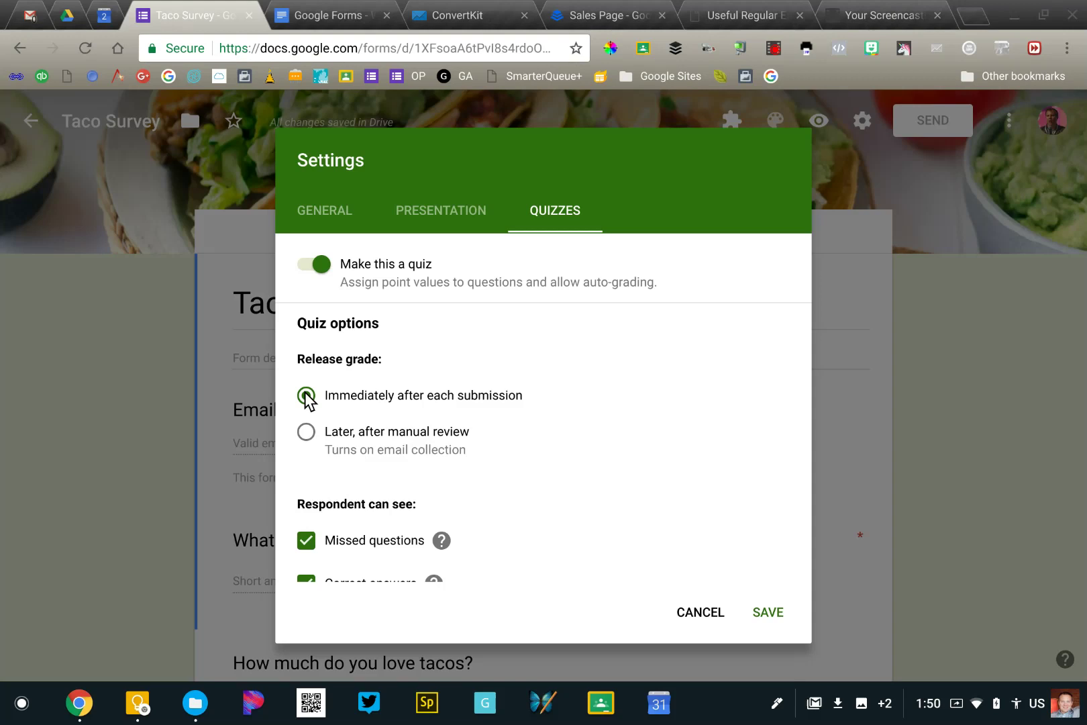
click(428, 210)
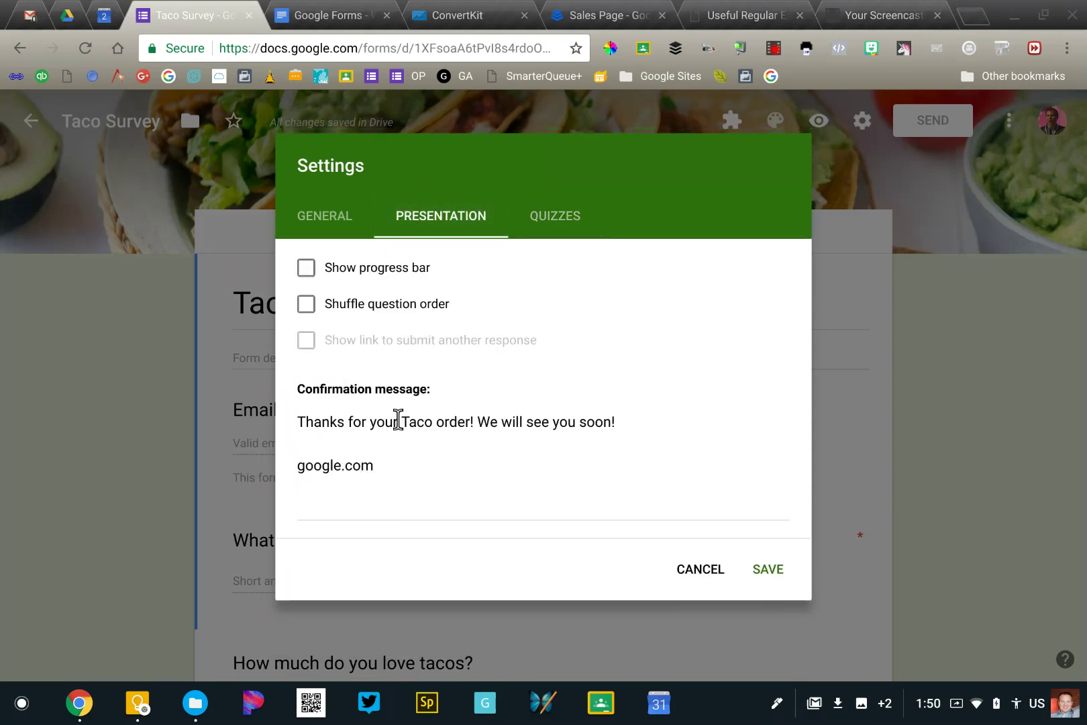